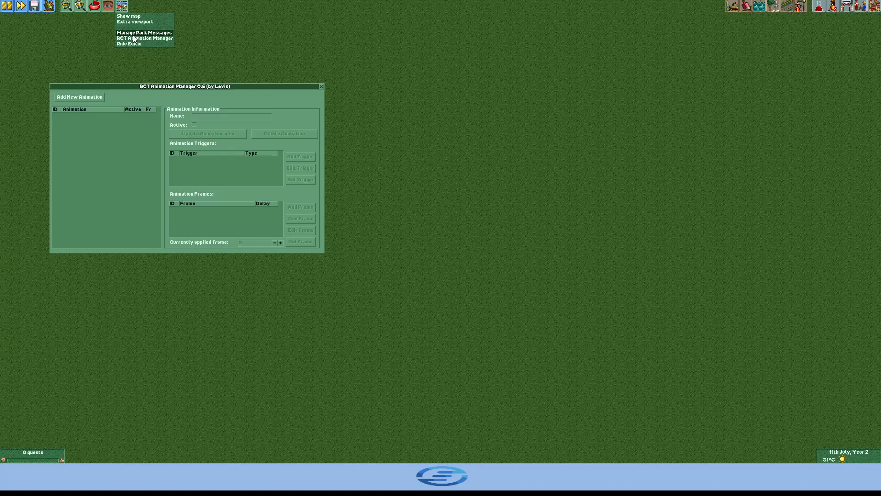
click(136, 39)
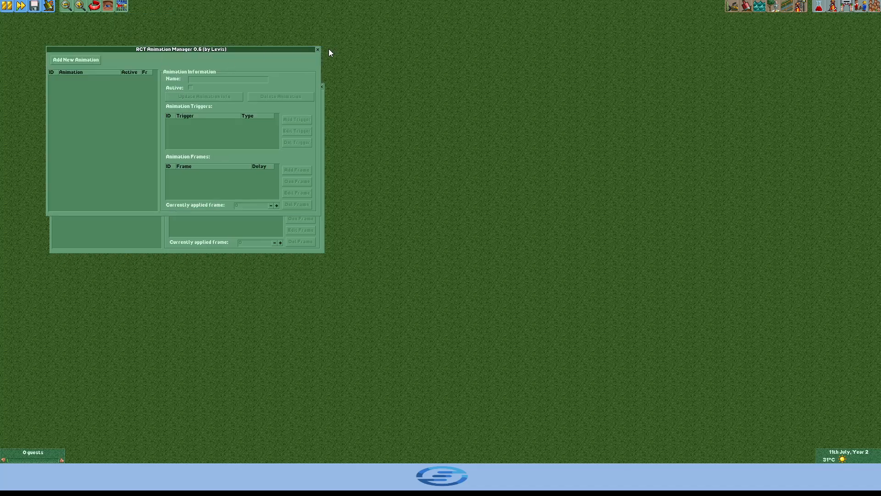
click(317, 49)
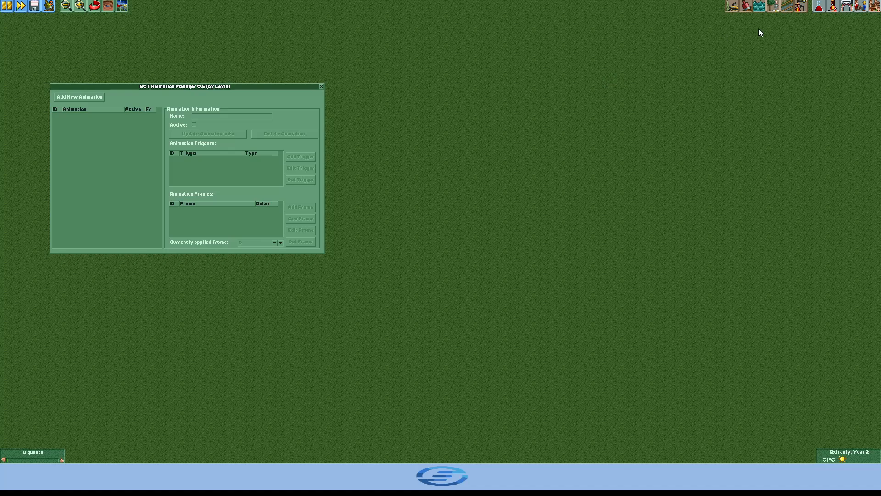
Place two Japanese Pine Tree (SF Recolor) objects side by side on the empty grass.
click(772, 9)
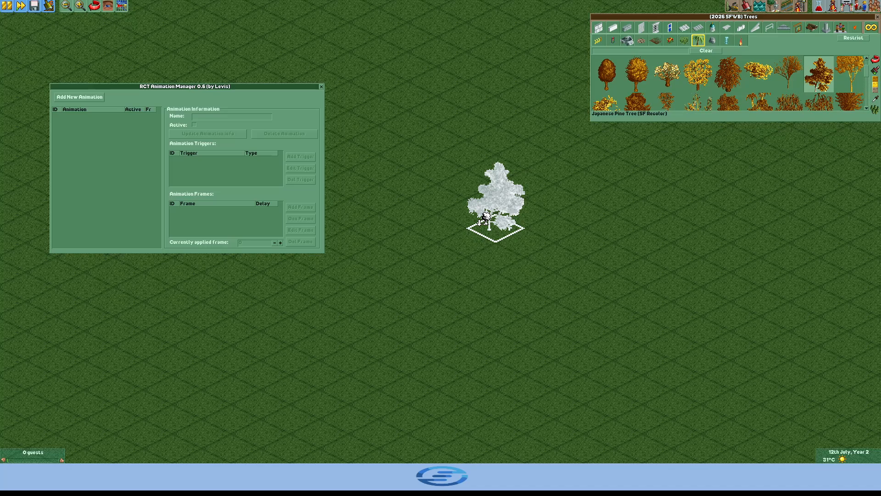
click(489, 221)
click(549, 219)
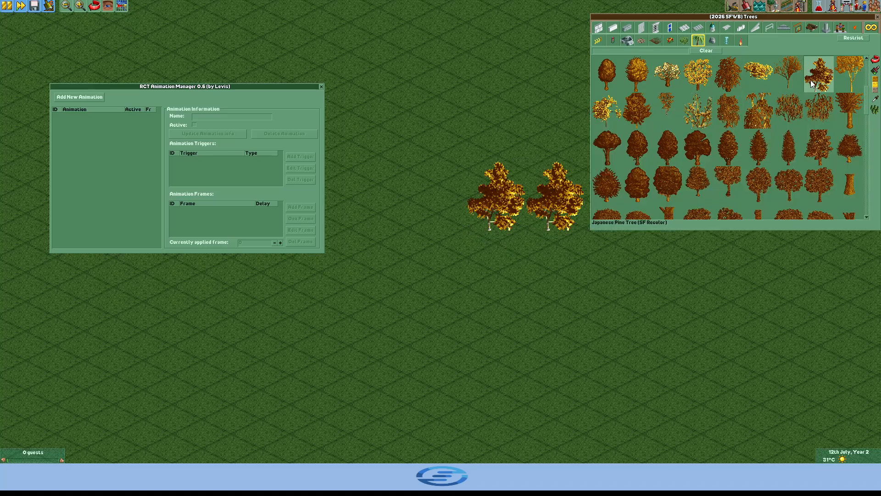
click(877, 17)
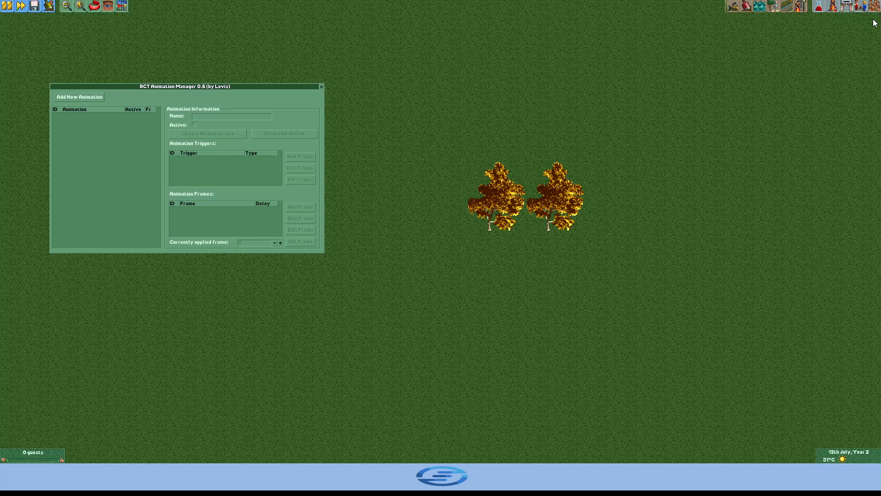
Add a new animation named Trees and select it in the animation list.
click(77, 97)
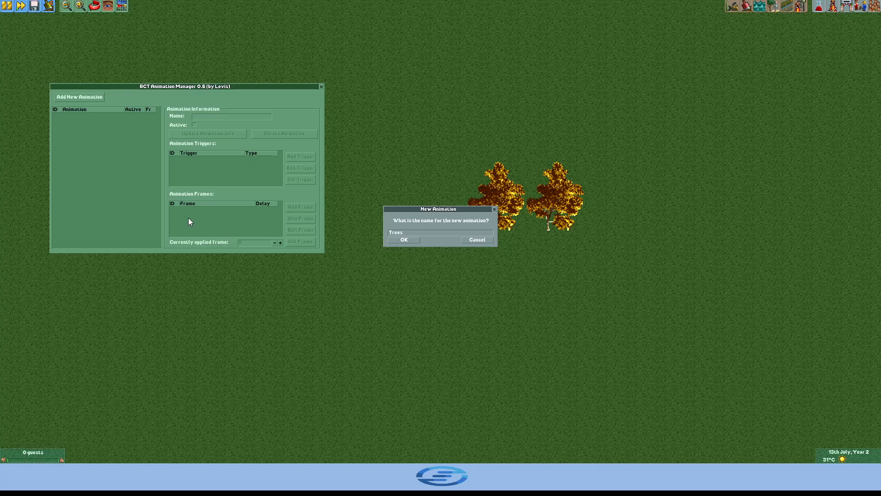
click(407, 240)
click(87, 117)
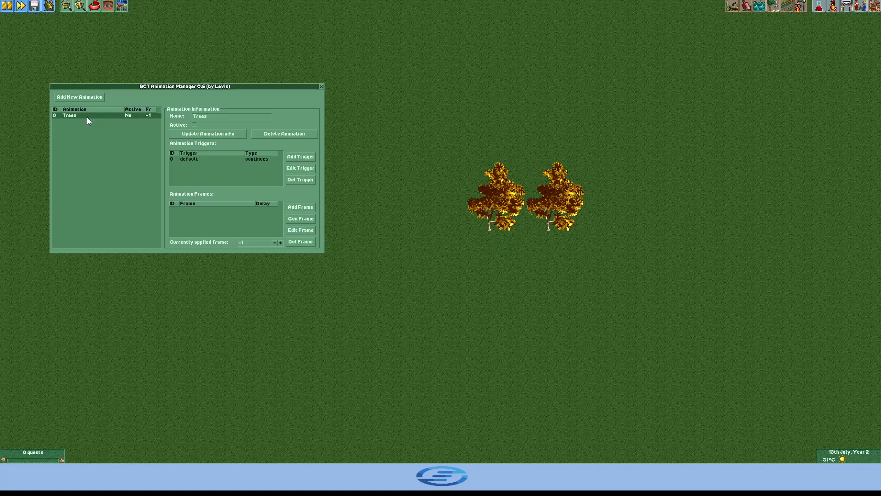
Edit the Trees animation's default trigger with type continues and a delay start of 1, and update it.
click(187, 159)
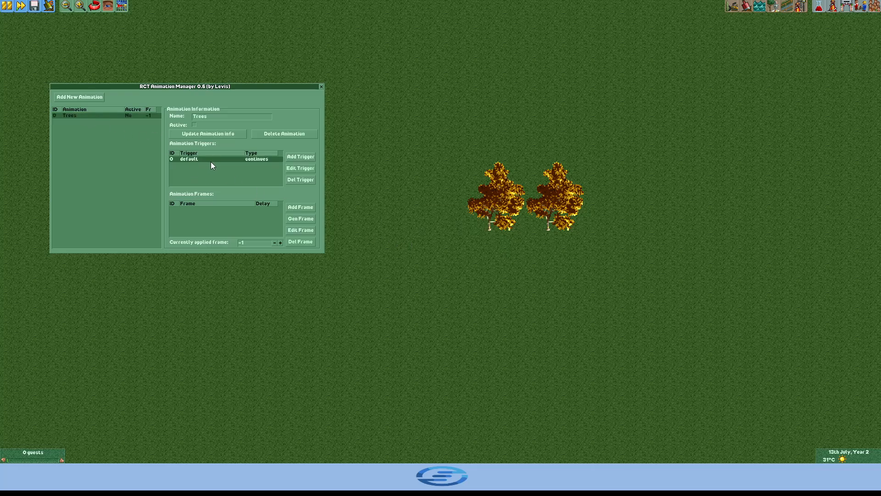
click(301, 169)
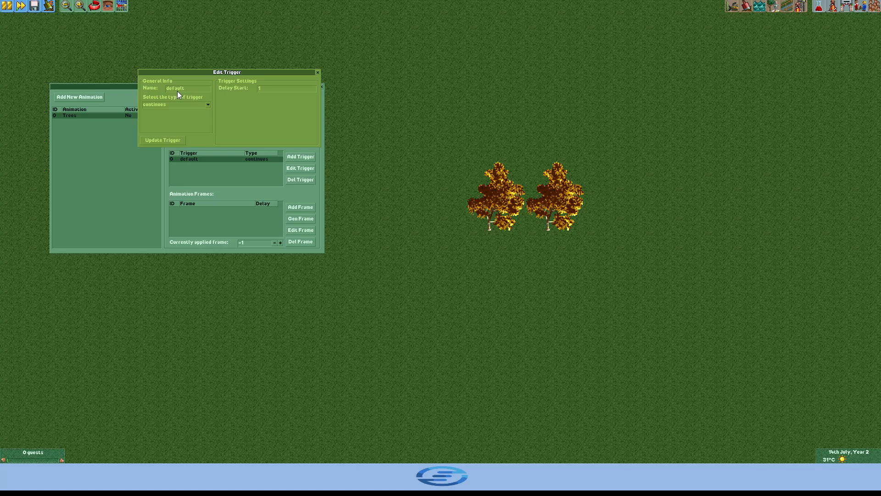
click(186, 105)
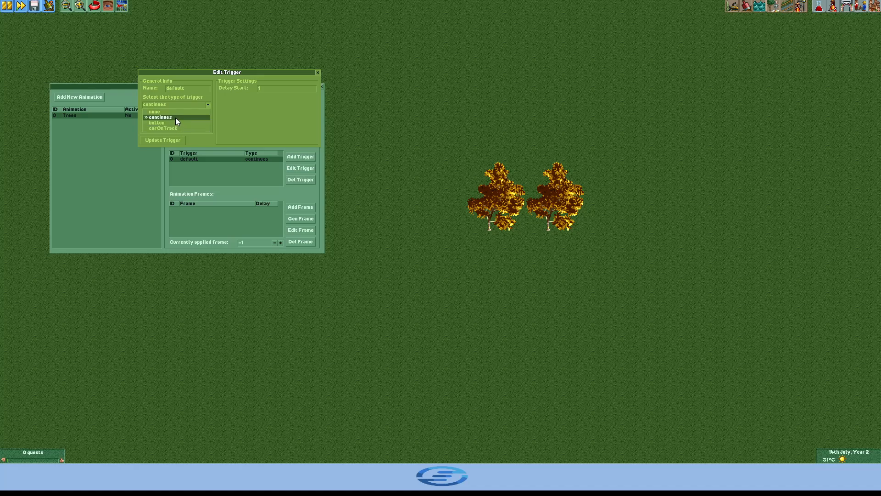
click(175, 117)
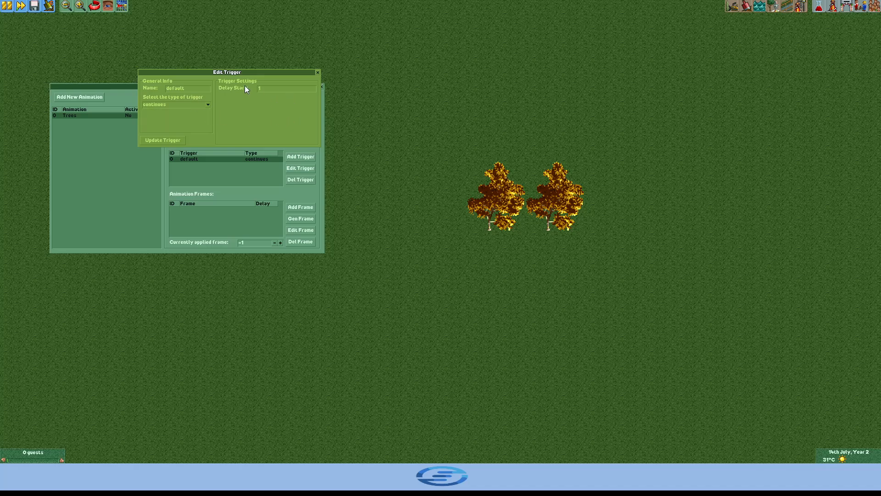
mouse_move(279, 91)
click(158, 140)
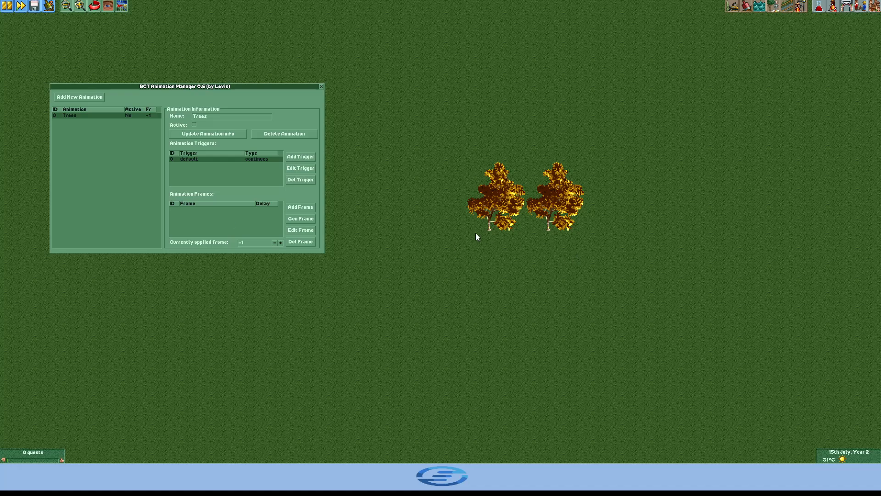
Add an animation frame named Normal to the Trees animation and select it.
click(296, 209)
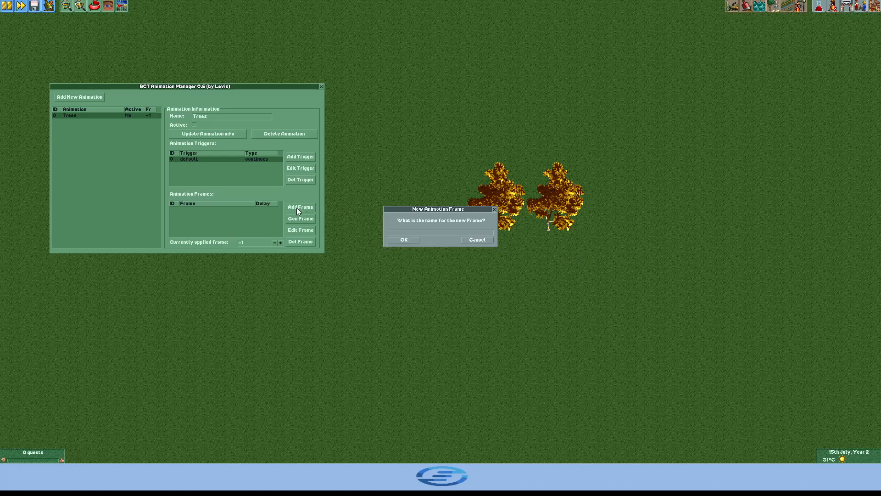
text(Normal)
click(404, 241)
click(184, 210)
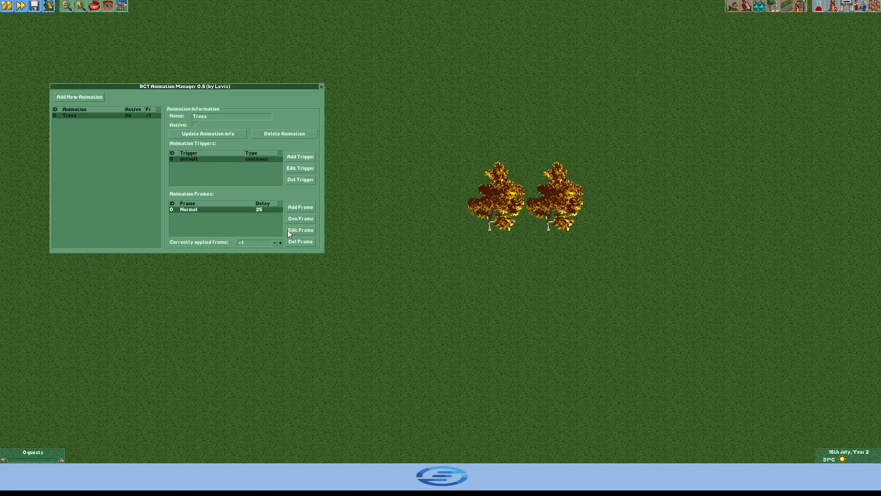
Edit the Normal frame and add both placed pine trees to its objects.
click(300, 232)
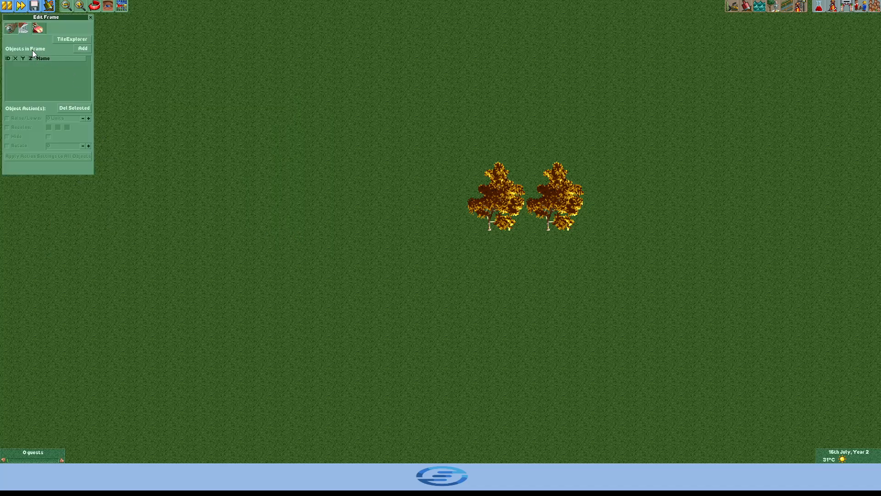
click(81, 48)
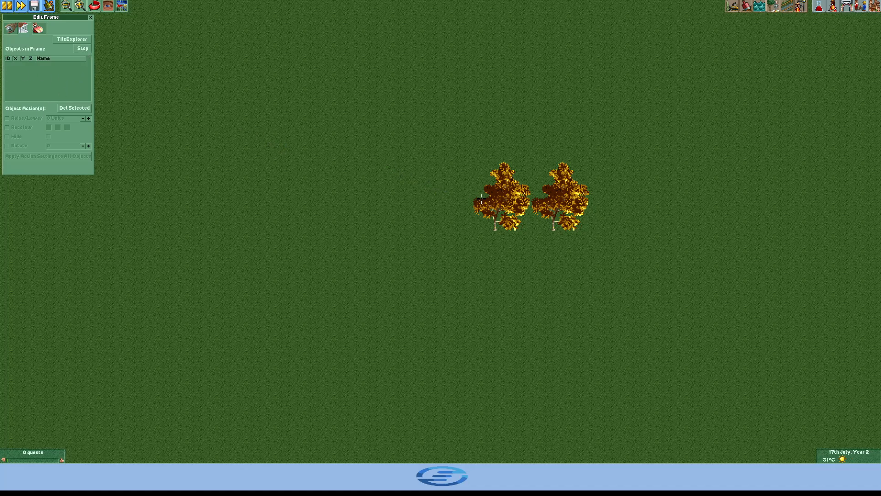
click(513, 200)
click(564, 189)
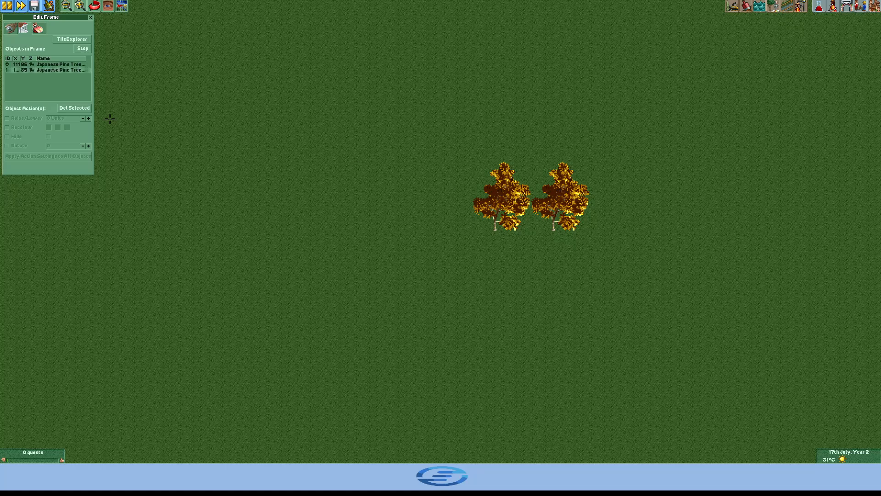
click(82, 48)
Enable recolouring in the Normal frame with dark green primary and lighter green secondary colours, applied to both trees.
click(38, 65)
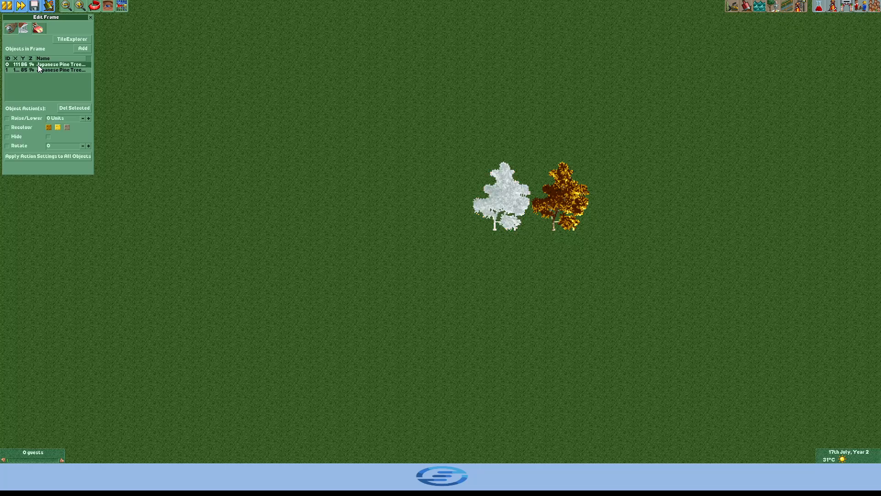
click(11, 127)
click(49, 128)
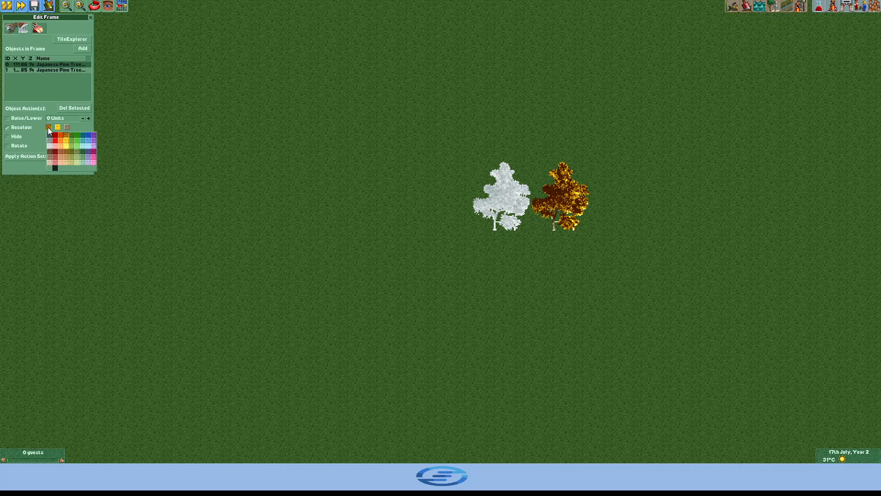
click(71, 135)
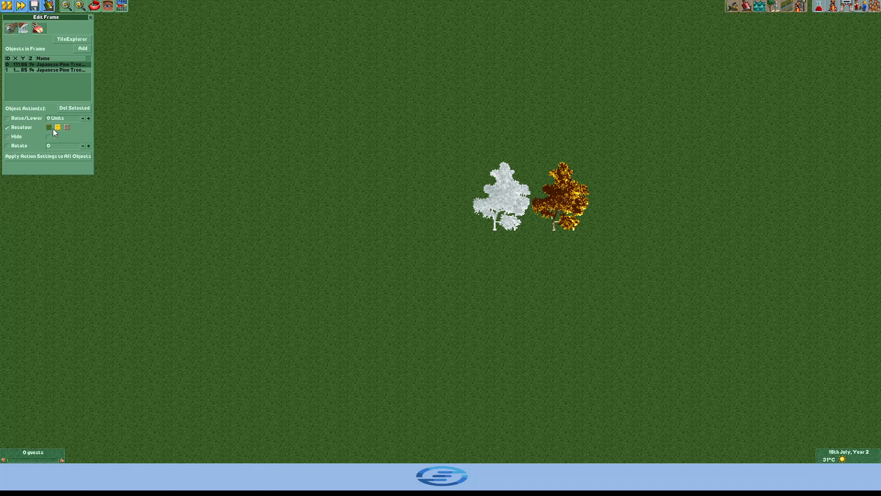
click(58, 128)
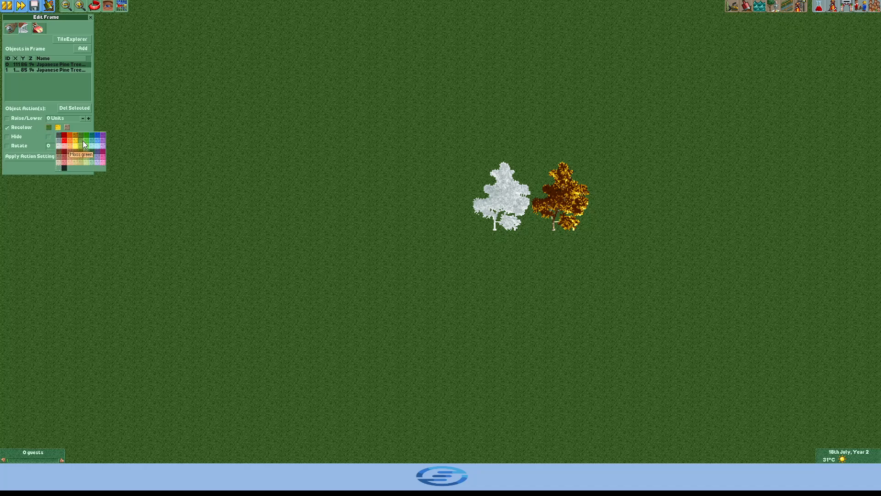
click(83, 145)
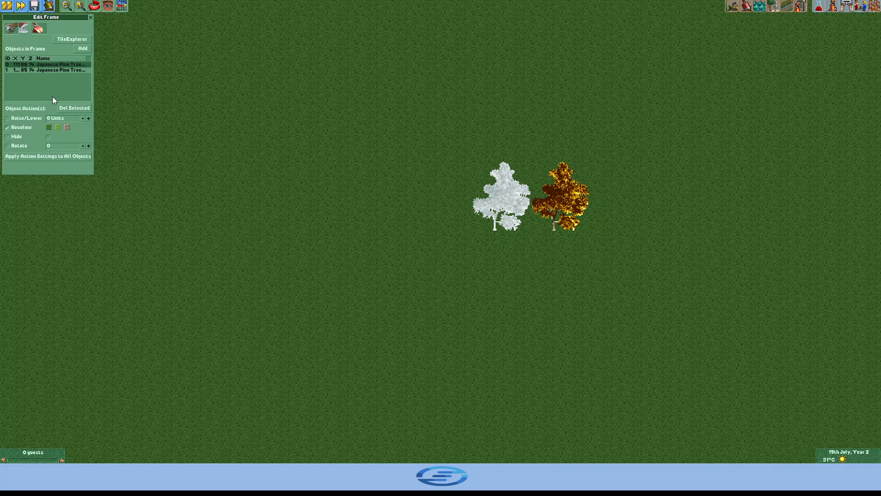
click(90, 17)
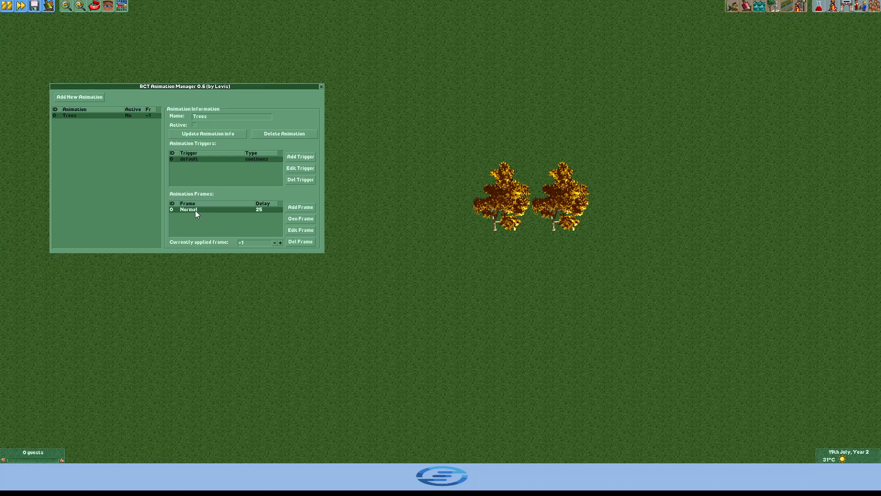
Generate a new animation frame named Fall from the Normal frame and open it for editing.
click(298, 221)
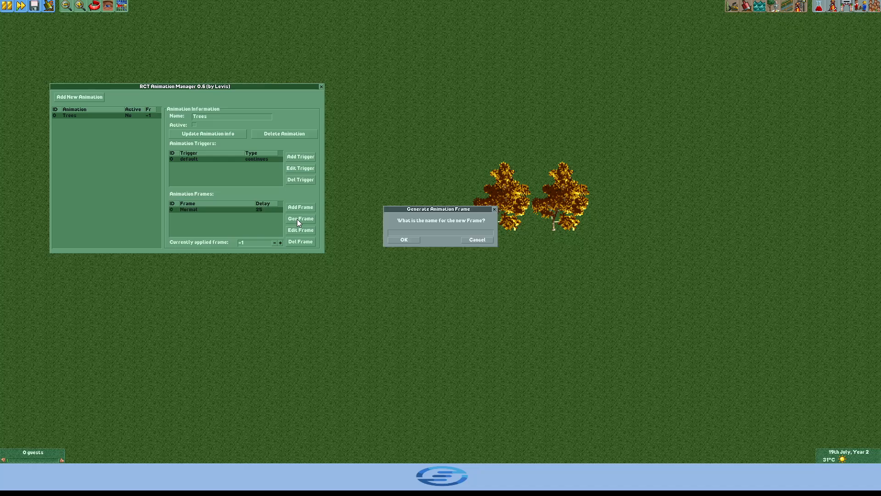
click(404, 240)
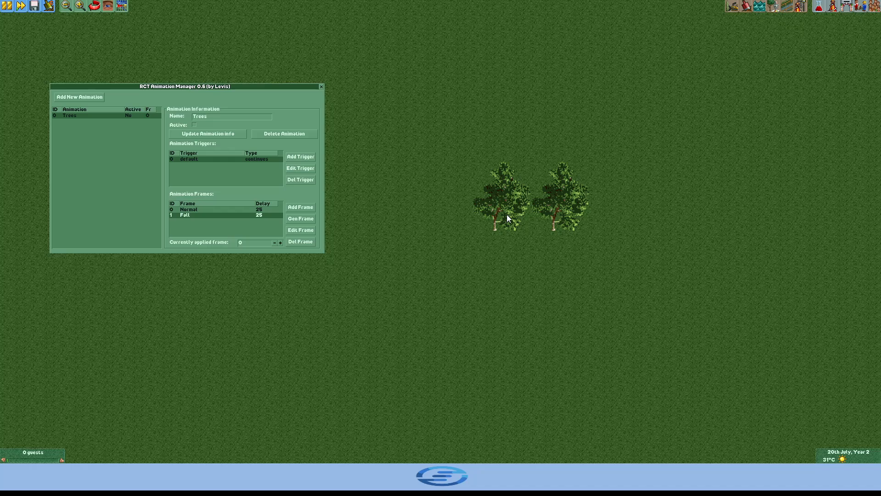
click(301, 229)
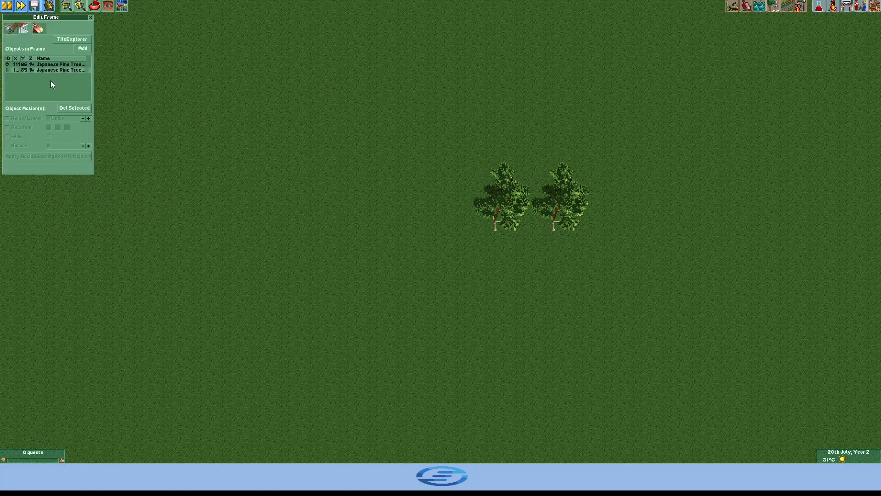
Recolour the Fall frame's trees with an orange-brown primary and a yellow secondary colour, applying the settings to all objects.
click(34, 65)
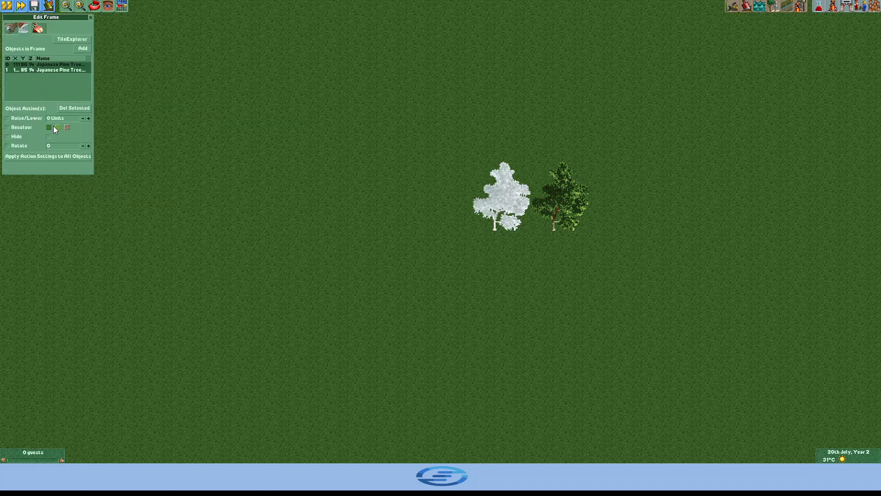
click(22, 127)
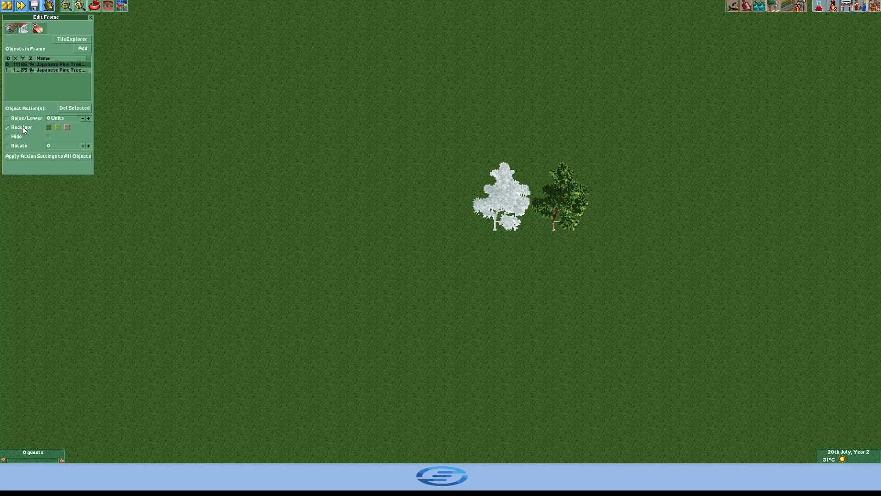
click(49, 127)
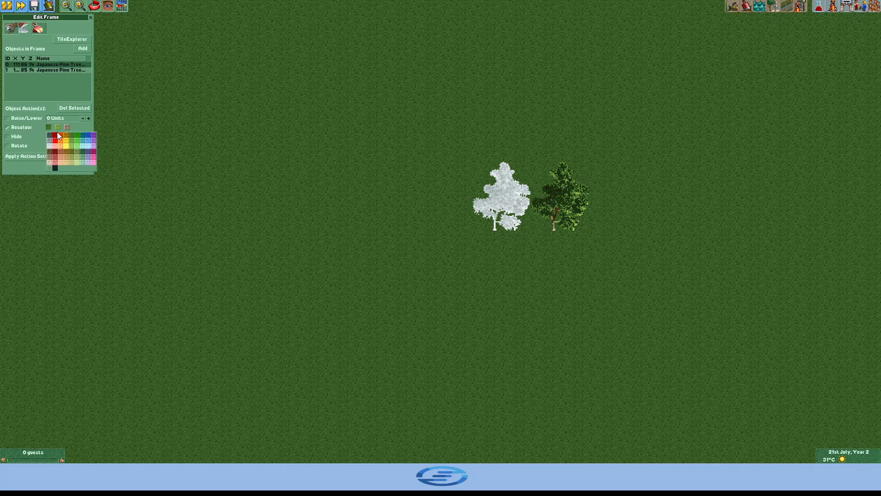
click(66, 135)
click(58, 127)
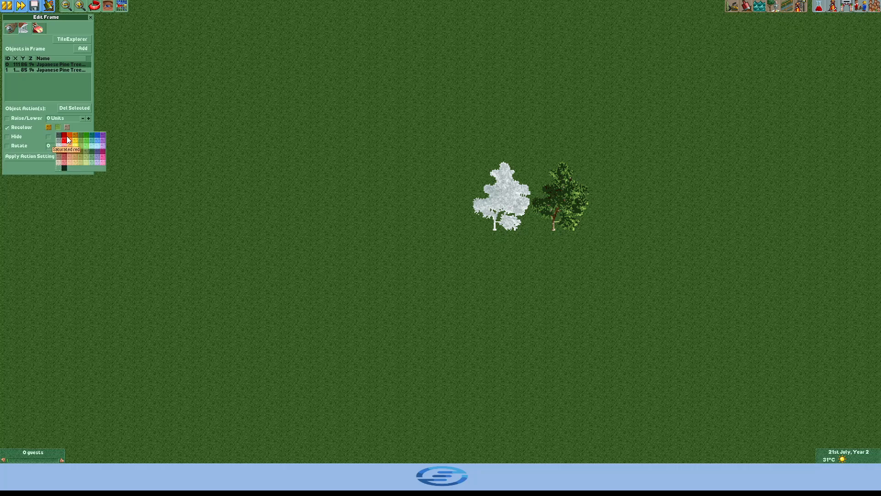
click(76, 145)
click(26, 158)
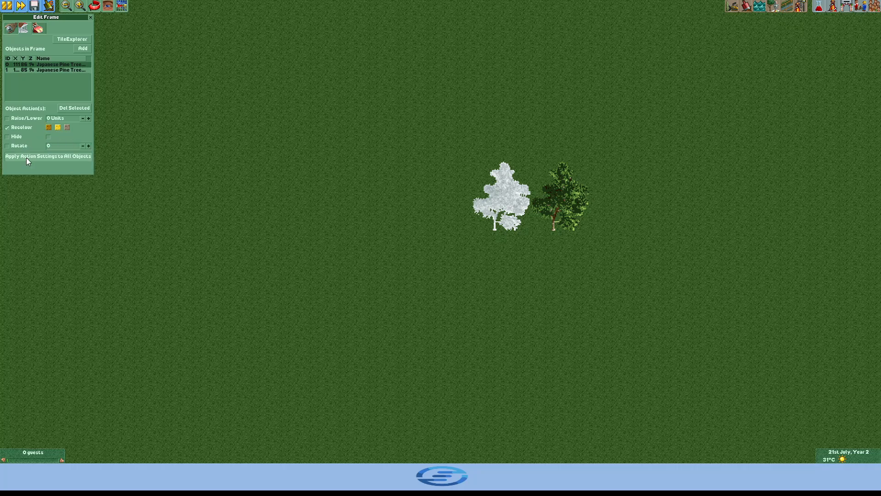
click(90, 17)
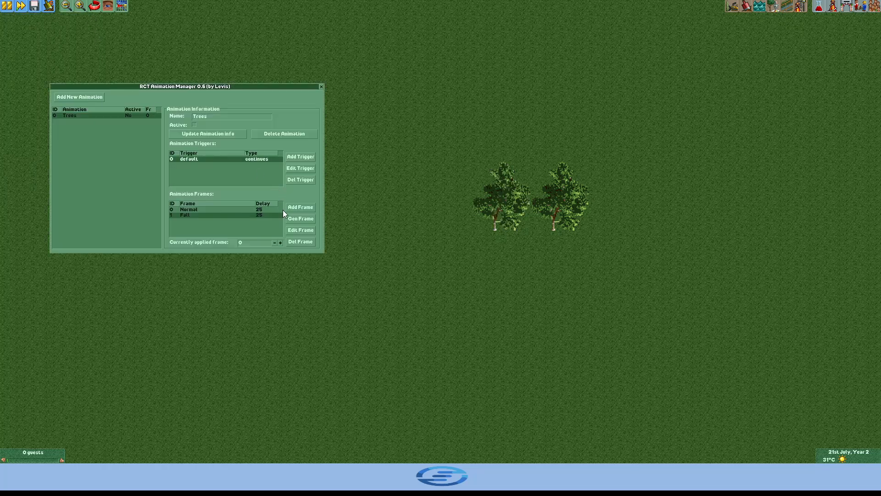
Cycle the currently applied frame between Normal and Fall to preview both tree colourings, ending on frame 0.
click(280, 243)
click(281, 243)
click(280, 243)
click(280, 243)
click(280, 242)
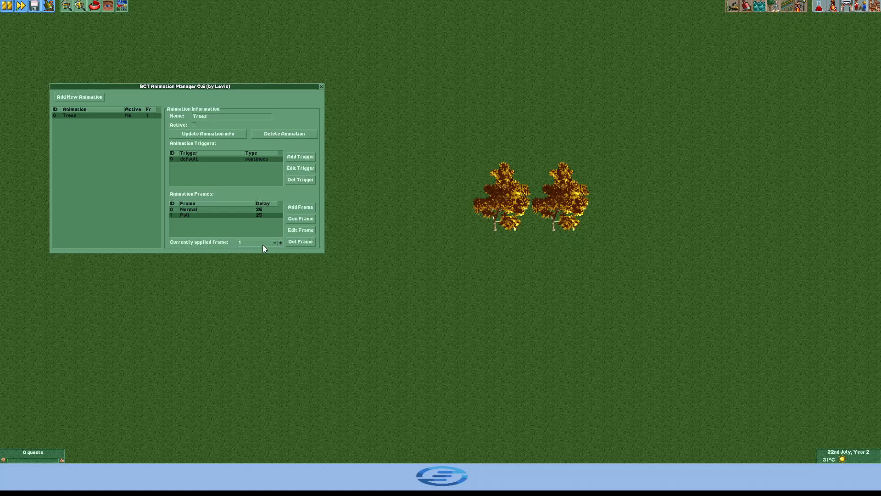
click(281, 243)
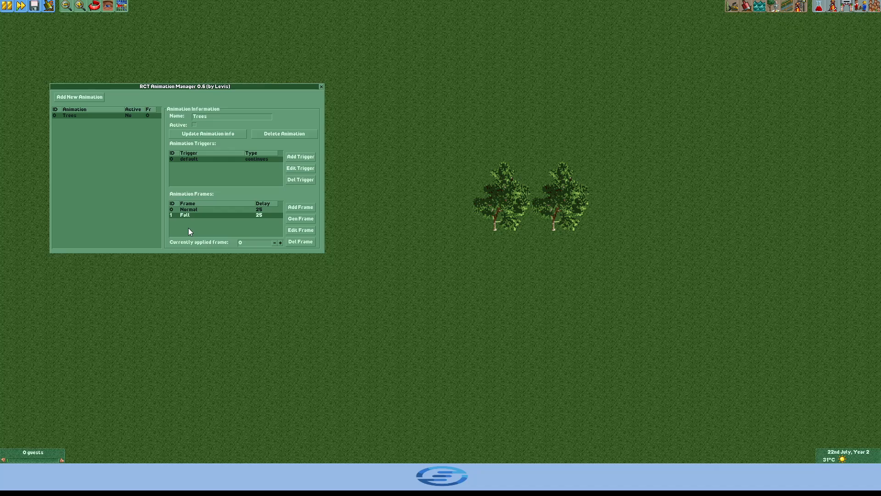
Set the Trees animation to active and update its animation info.
click(194, 125)
click(212, 134)
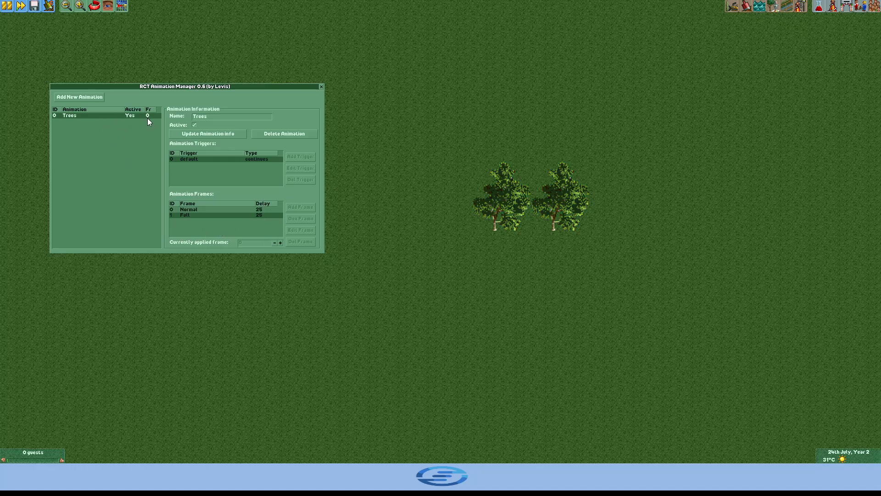
Deactivate the Trees animation, updating its info, and set the Normal frame's delay to 250.
click(194, 125)
click(195, 135)
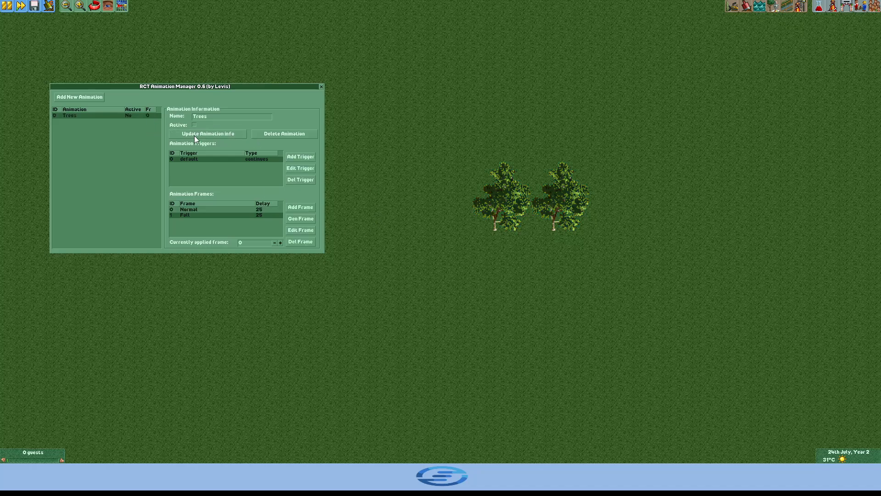
click(189, 211)
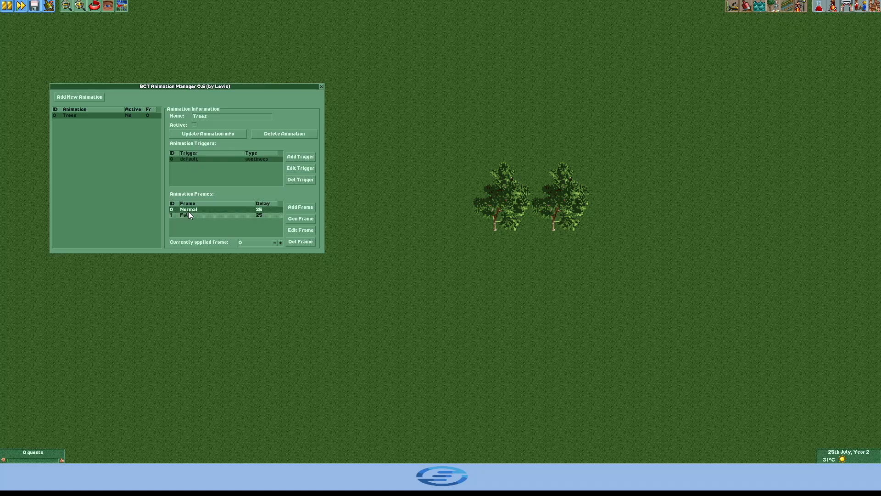
click(309, 233)
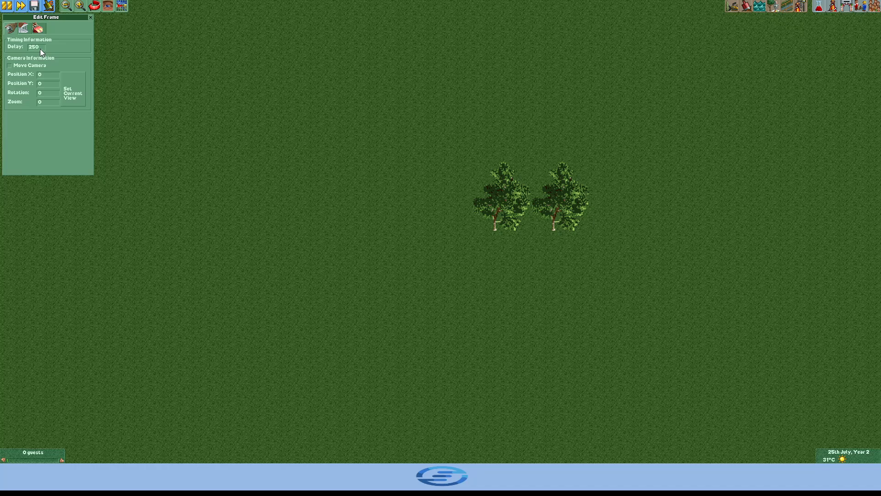
click(91, 18)
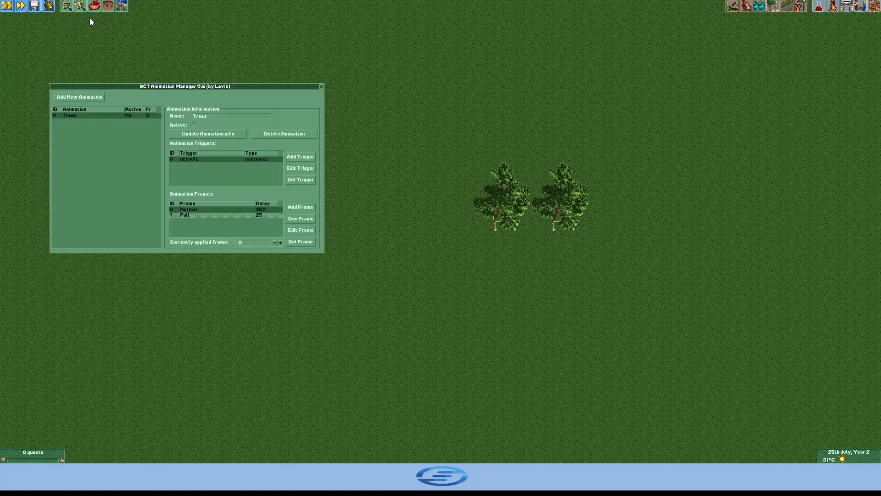
Set the Fall frame's delay to 250 and reactivate the Trees animation, updating its animation info.
click(293, 230)
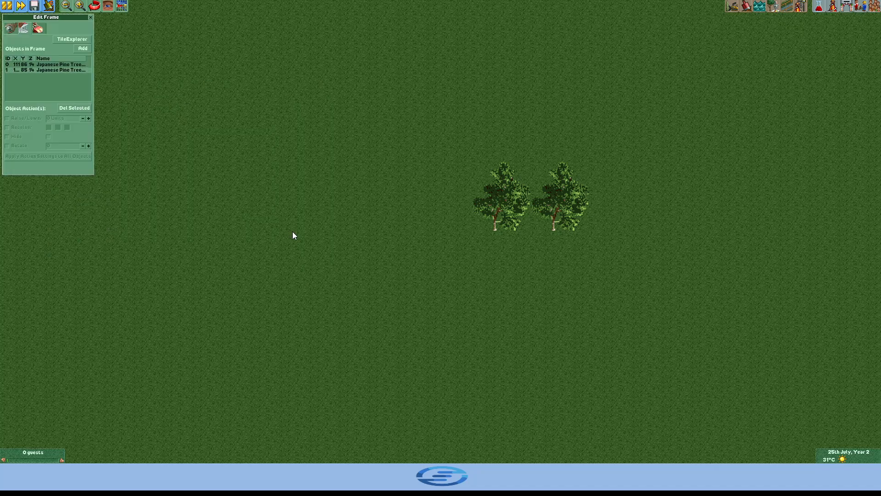
click(9, 29)
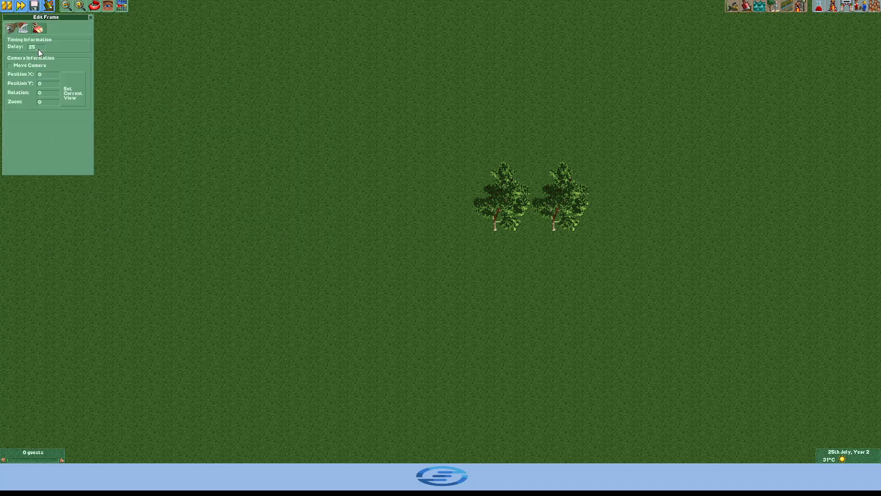
click(91, 18)
click(198, 127)
click(198, 131)
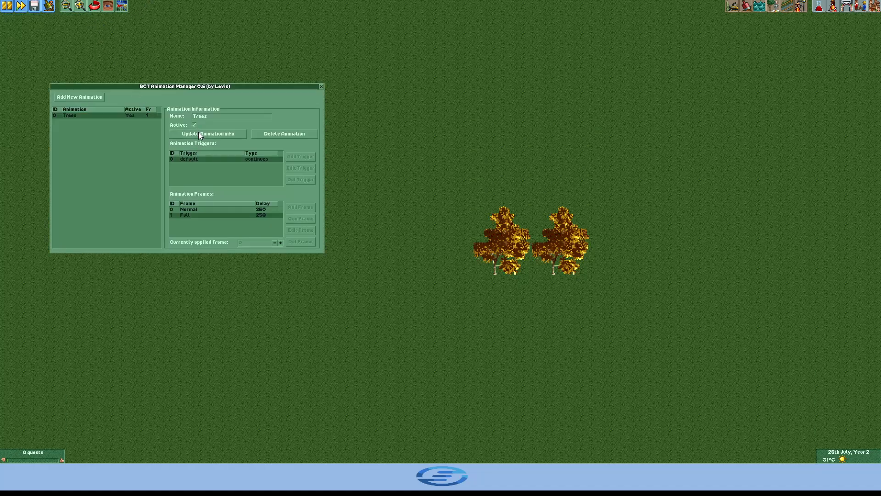